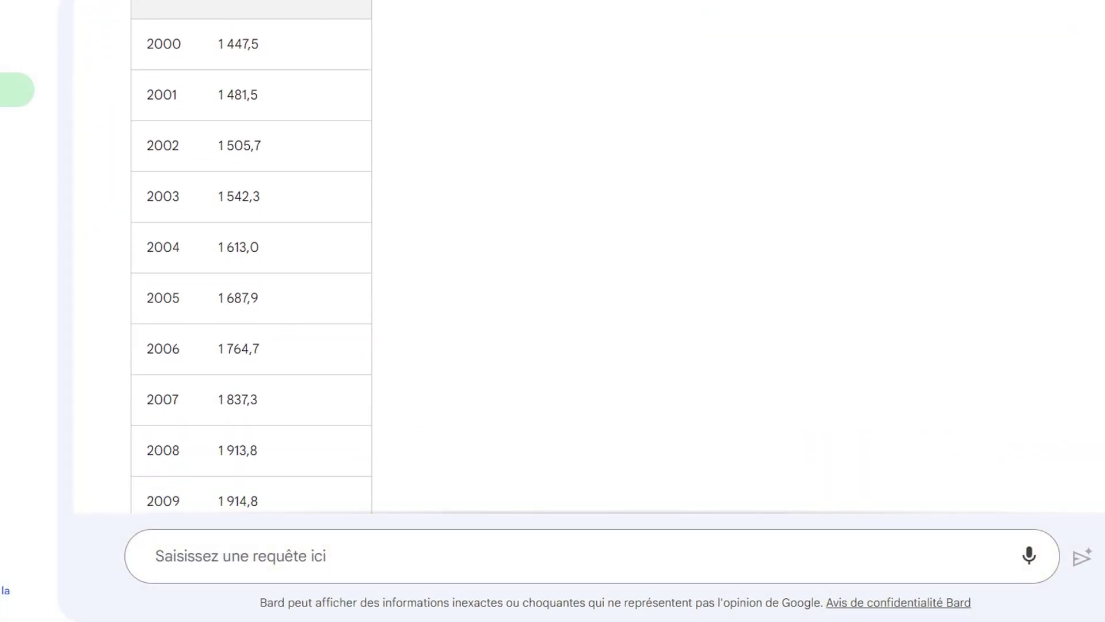
Export the 2000–2015 France GDP table to Google Sheets
scroll(219, 280, "down", 2)
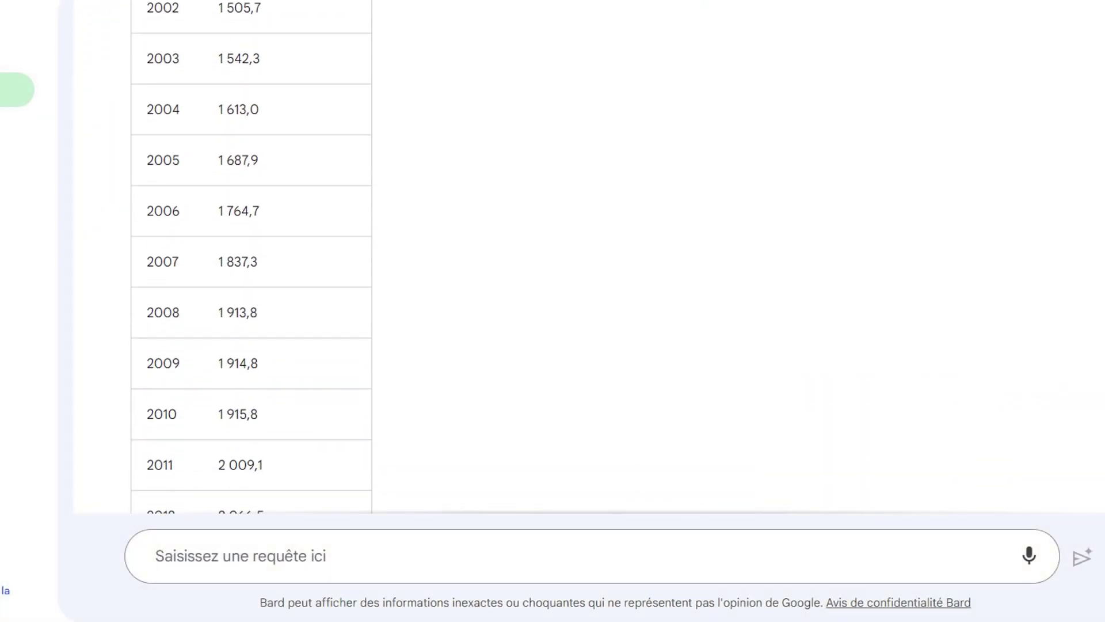
scroll(219, 280, "down", 4)
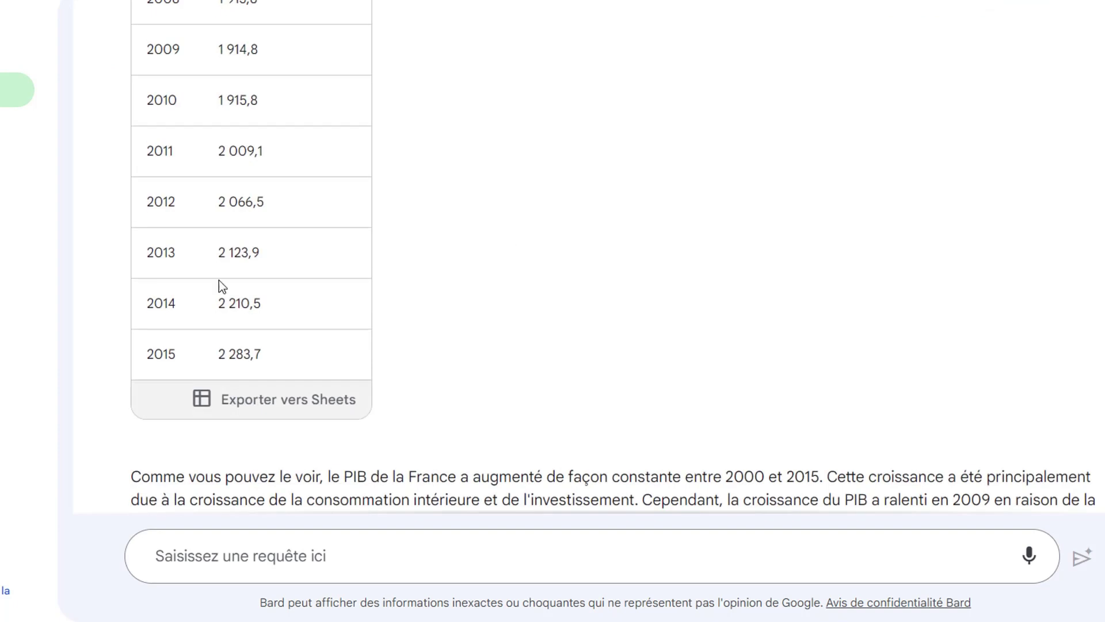
left_click(218, 409)
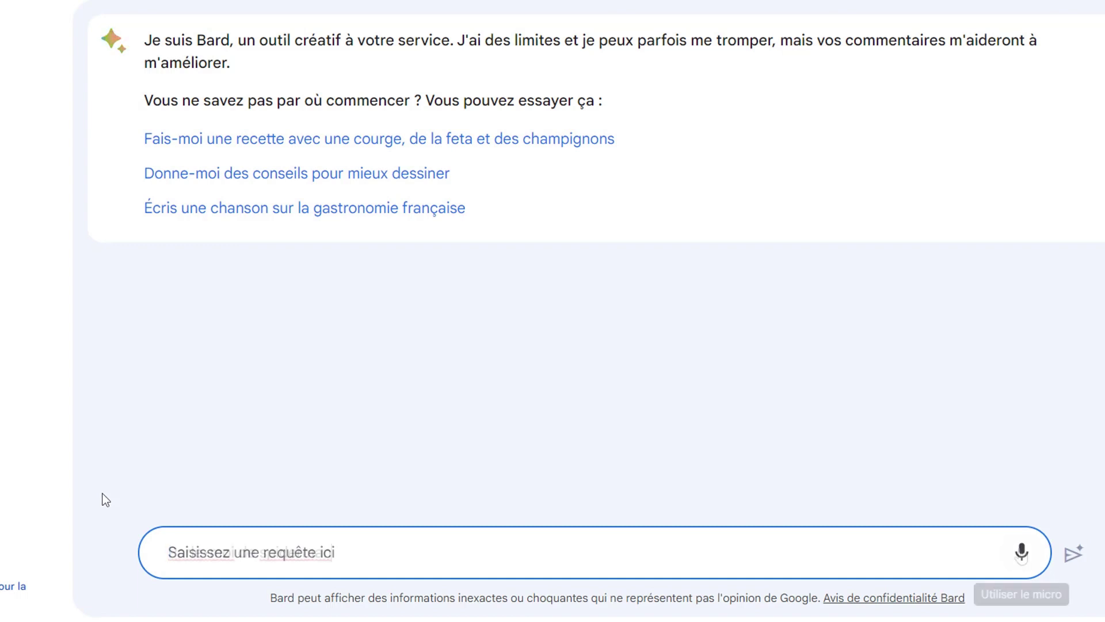
Ask Bard 'Parle-moi de spiderman' and get its French overview of the character
type("Parle-moi de spiderman")
left_click(1069, 555)
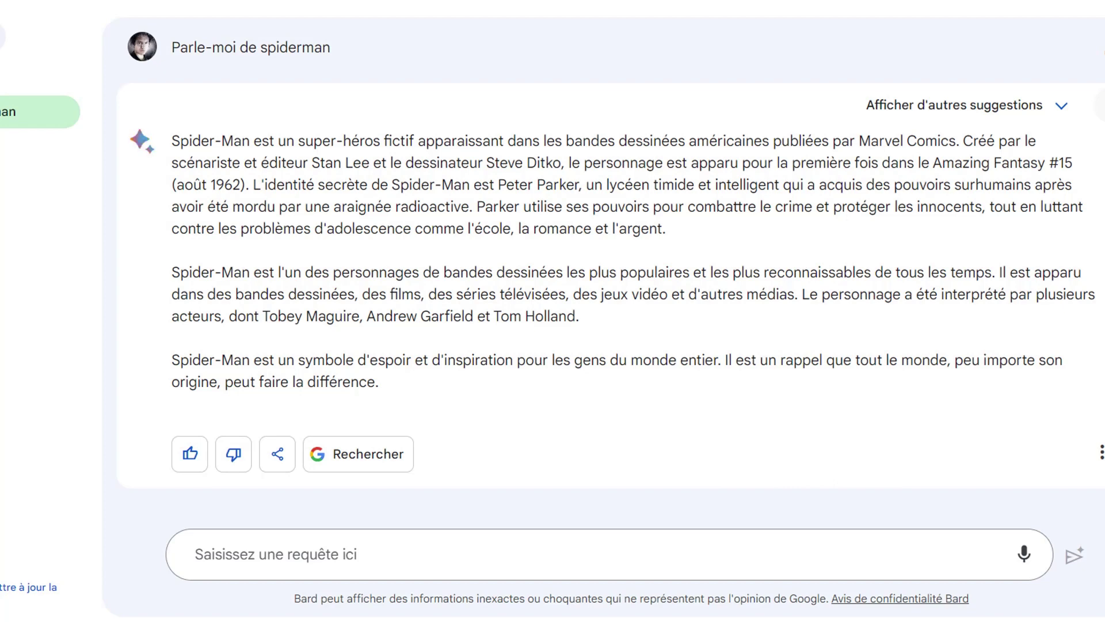
left_click(521, 563)
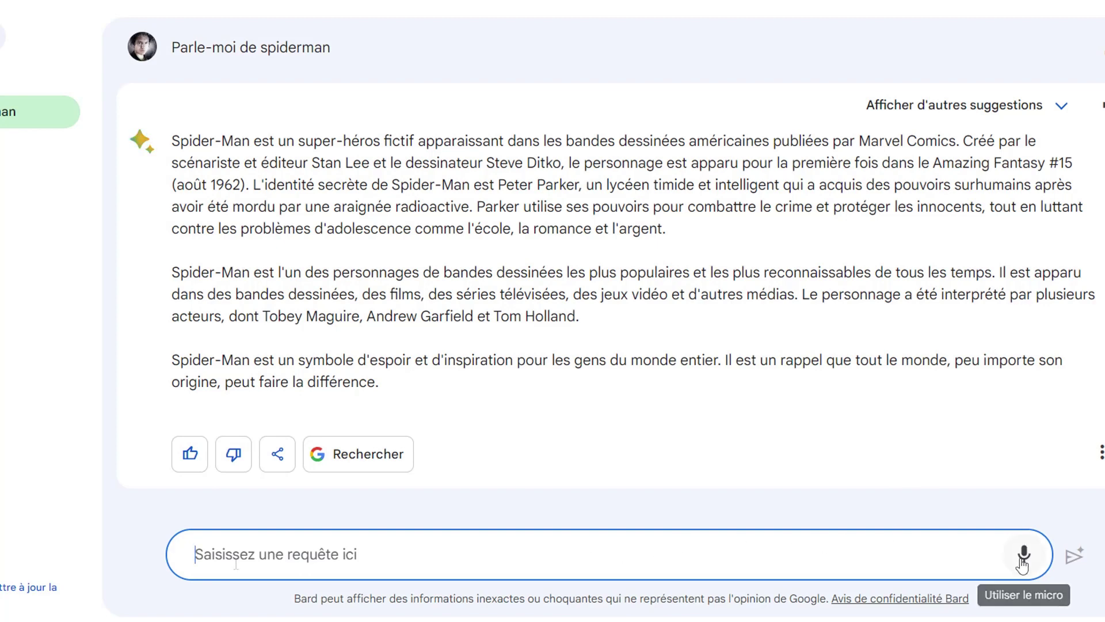
Ask 'Parle moi d'Iron Man', view the other drafts, and bring up the answer's share menu
type("Parle moi d'Iron Man")
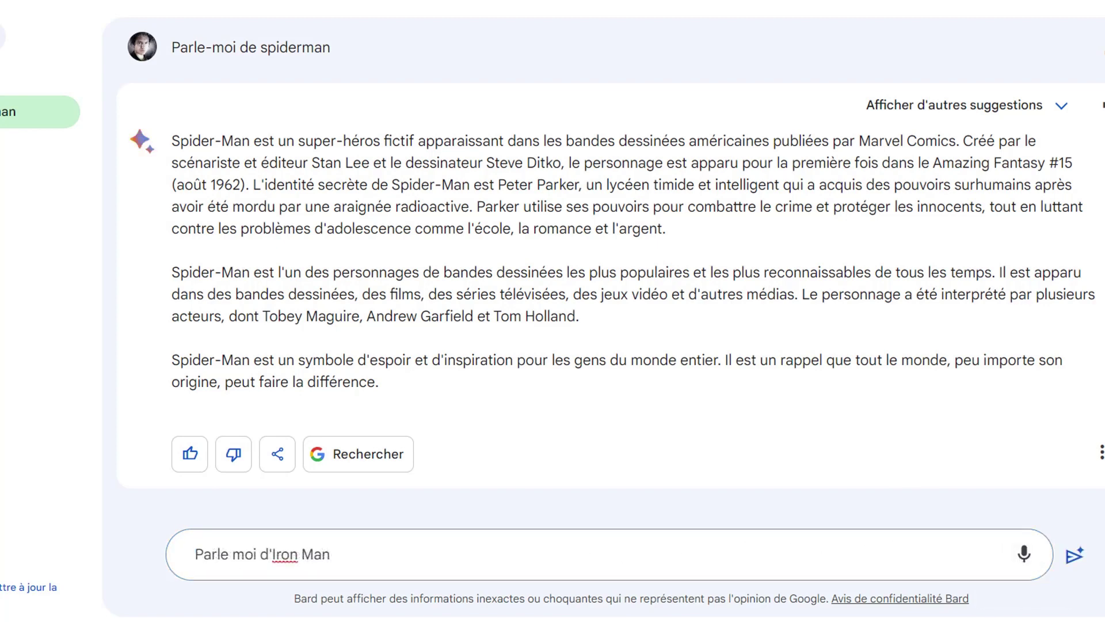
left_click(1075, 556)
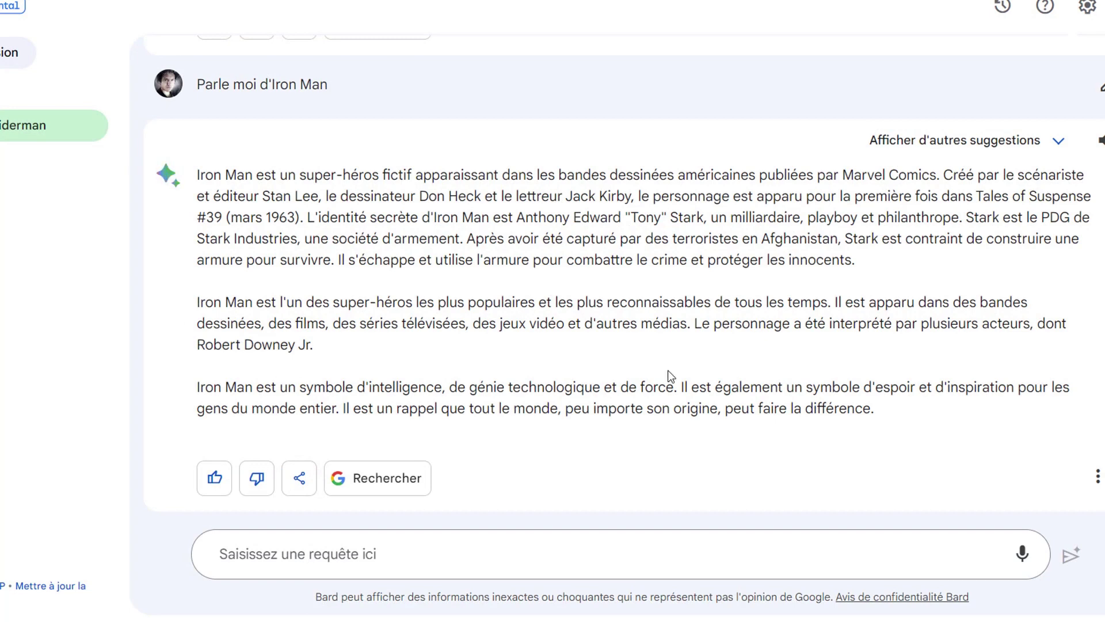
left_click(1059, 143)
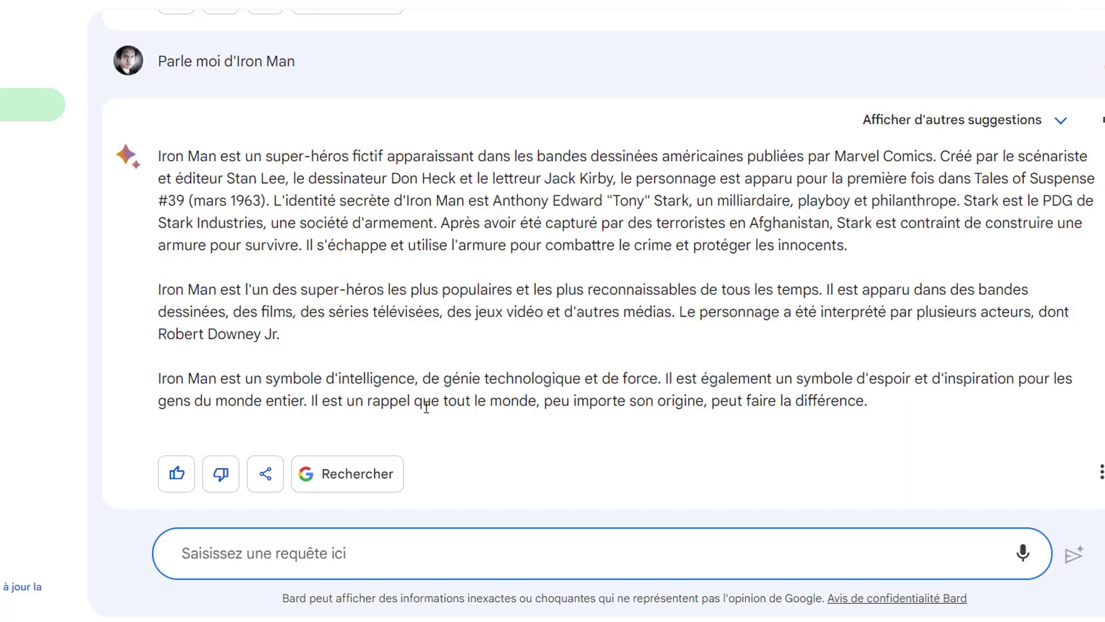
left_click(267, 479)
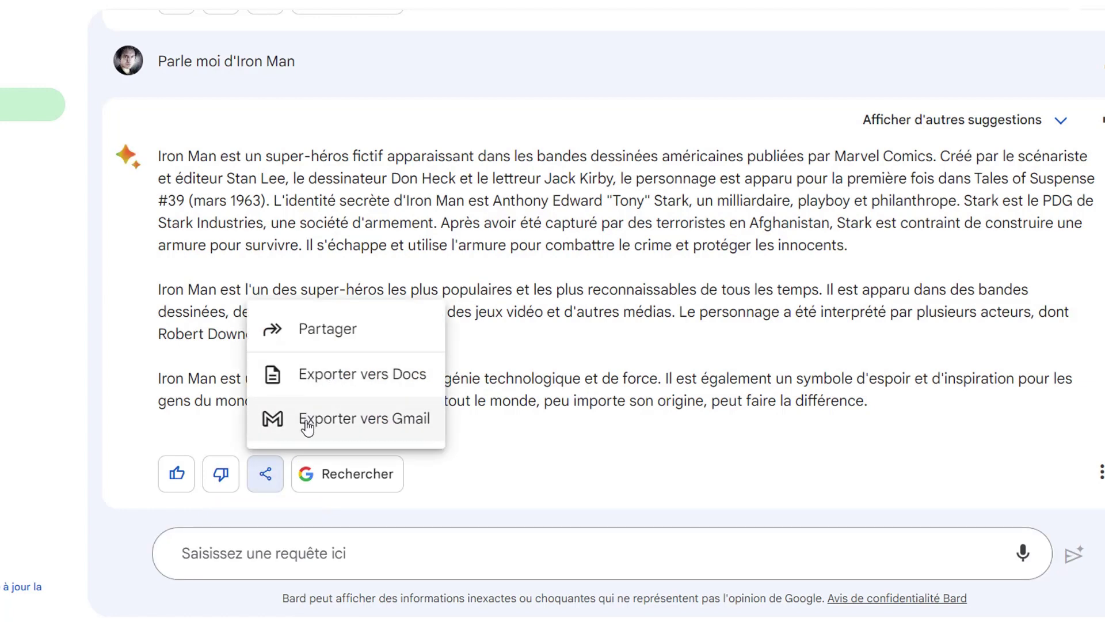
Export the Iron Man answer to Google Docs and open the new document
left_click(338, 375)
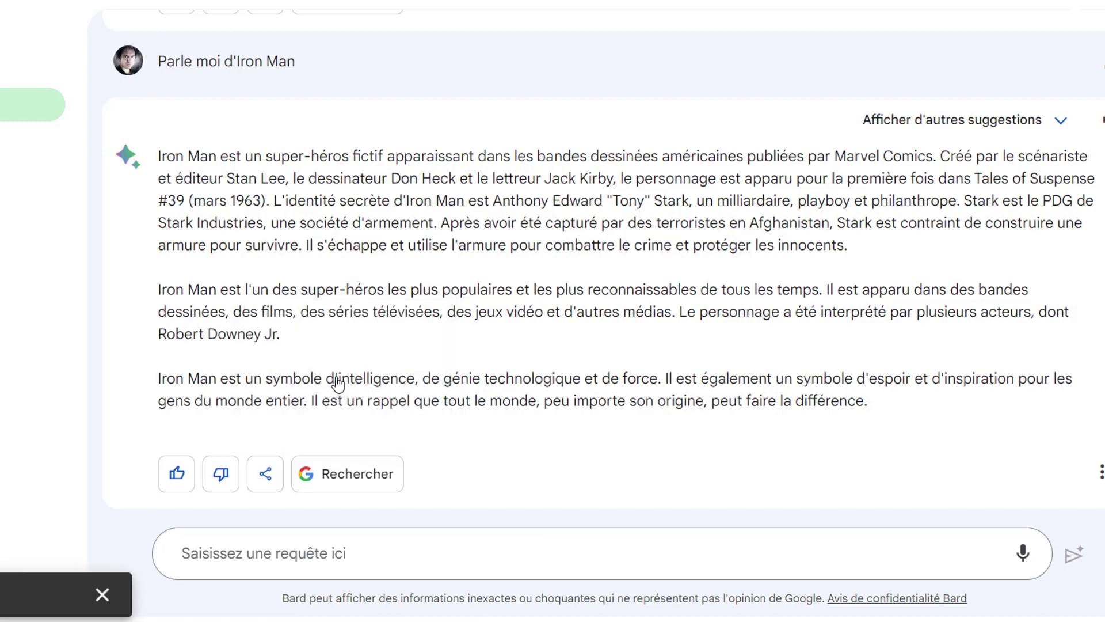
left_click(46, 598)
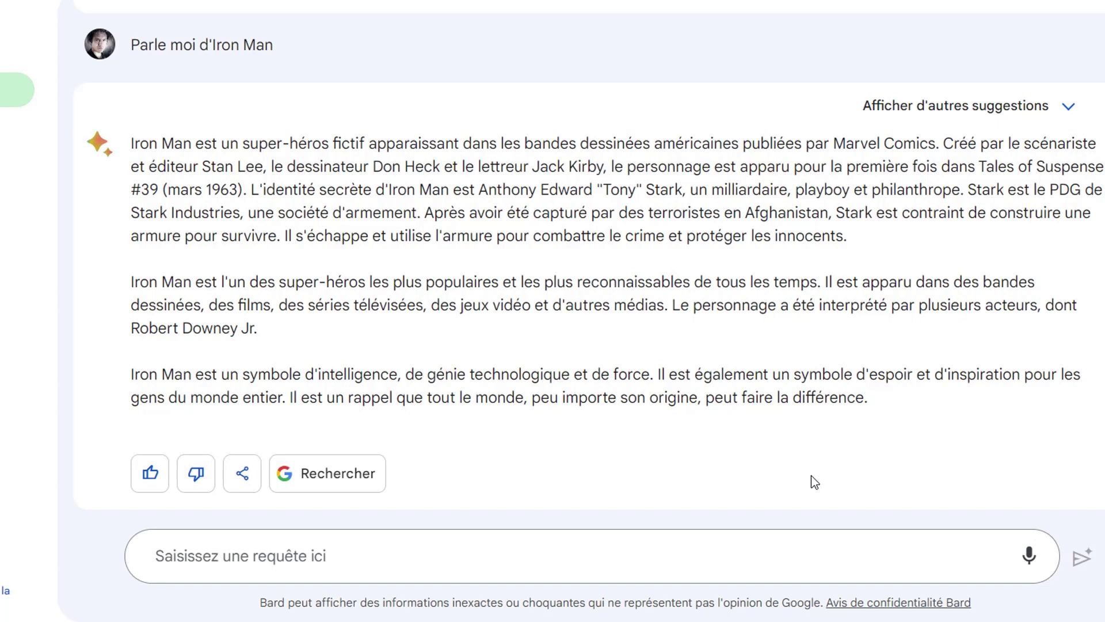
Request a table of France's GDP from 2000 to 2015 and export it to Sheets
left_click(486, 559)
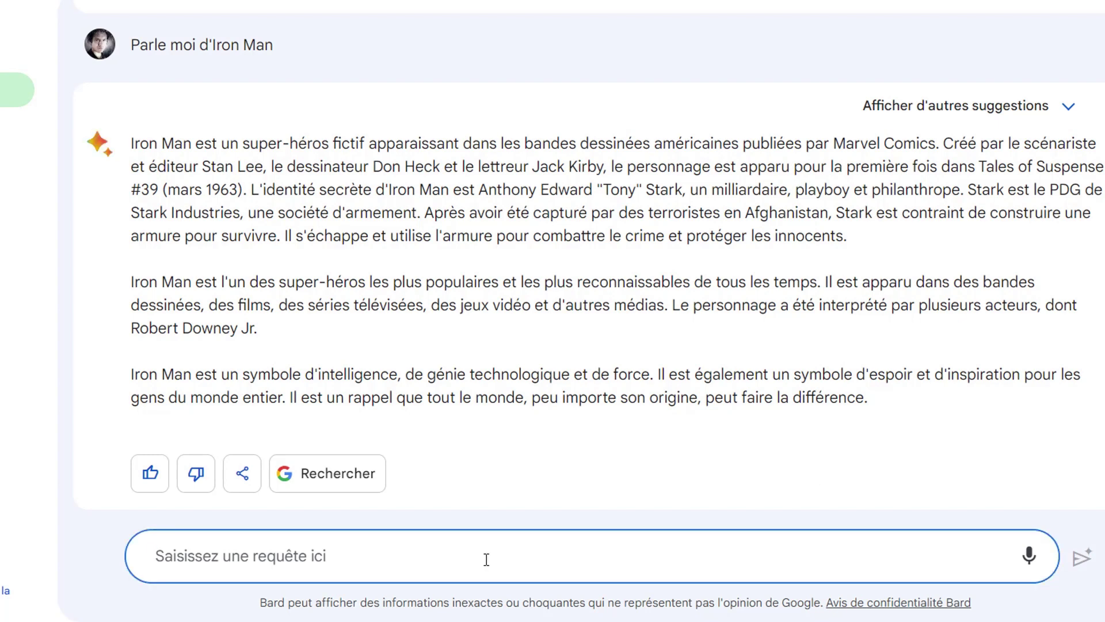
type("Je souhaite un tableau de données sur le PIB de la France entre 2000 et 2015")
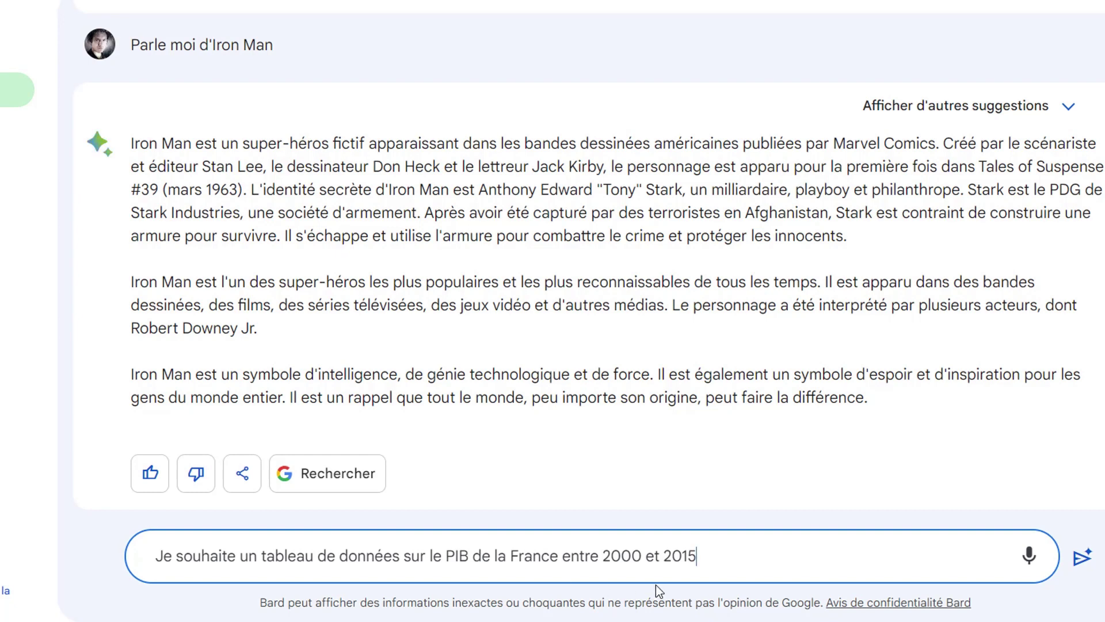
left_click(1083, 561)
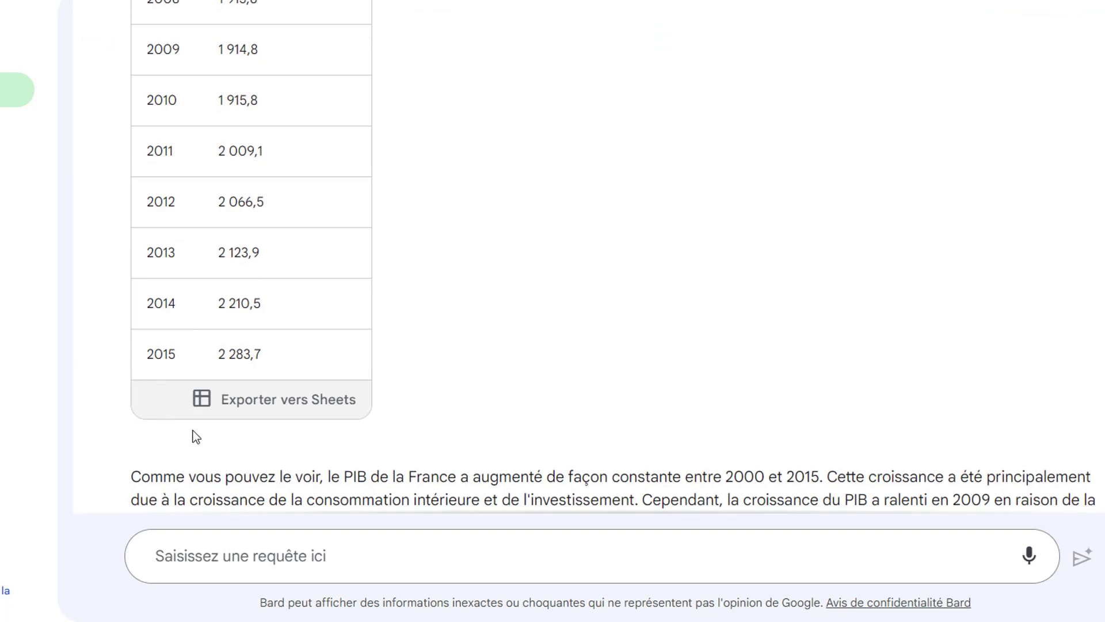
left_click(218, 412)
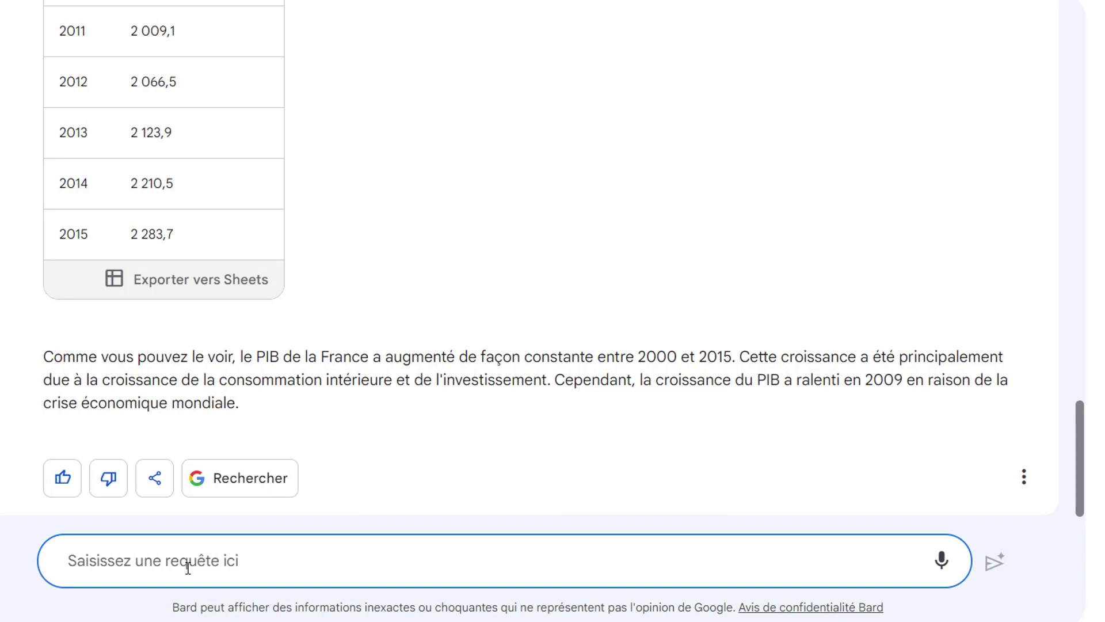
Ask 'Peux-tu coder un petit jeu en langage Python ?' and export the guessing-game code to Colab
type("Peux-tu coder un petit jeu en langage Python ?")
left_click(994, 569)
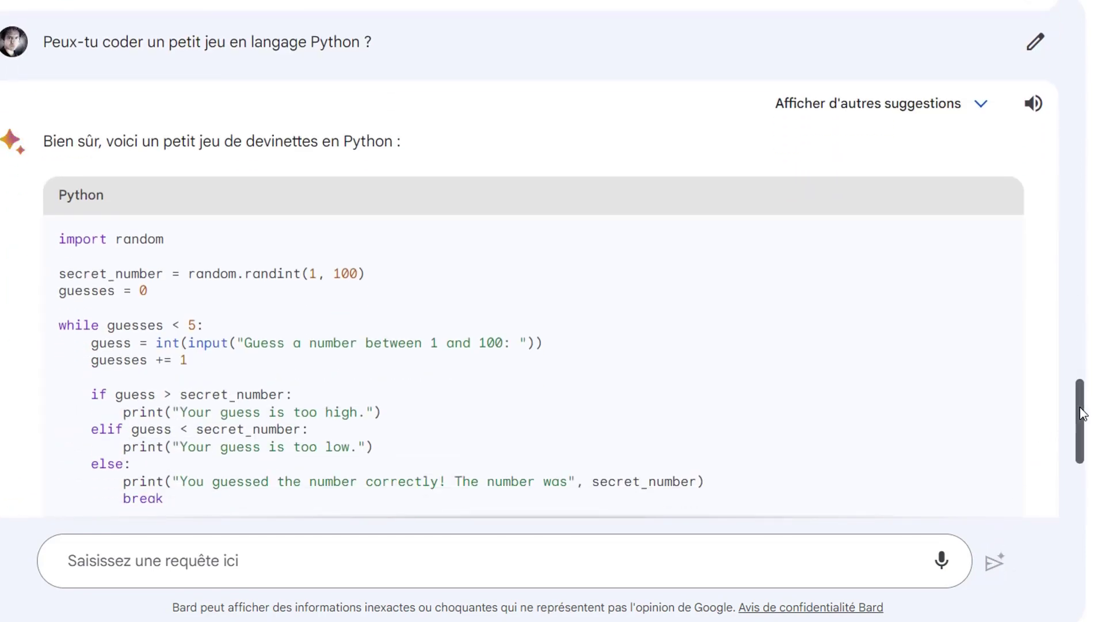
left_click_drag(1081, 413, 1076, 499)
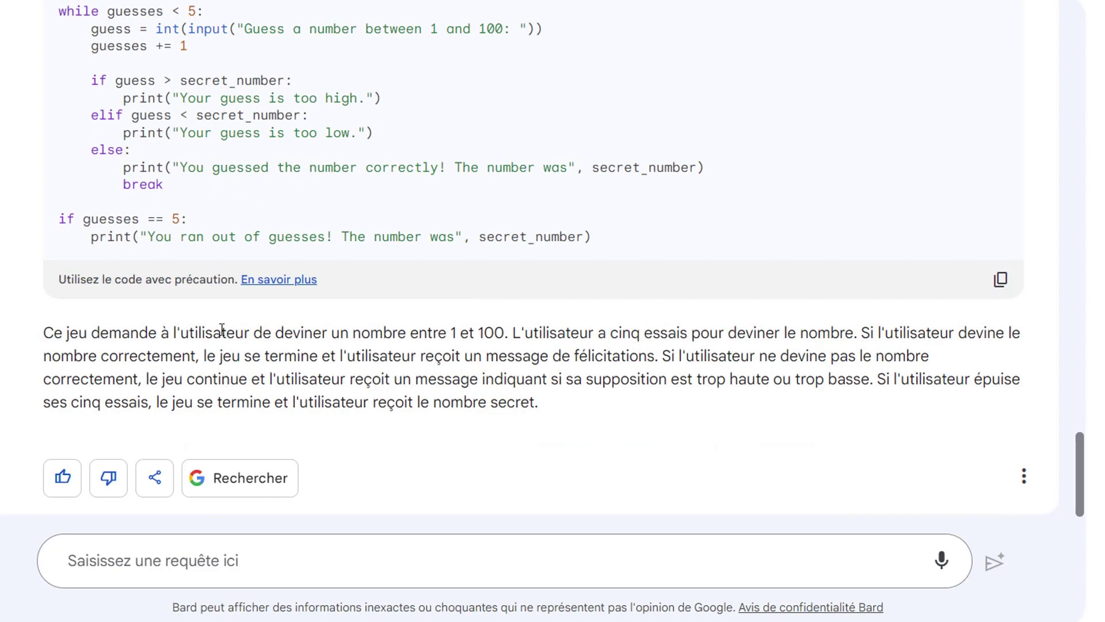
left_click(155, 482)
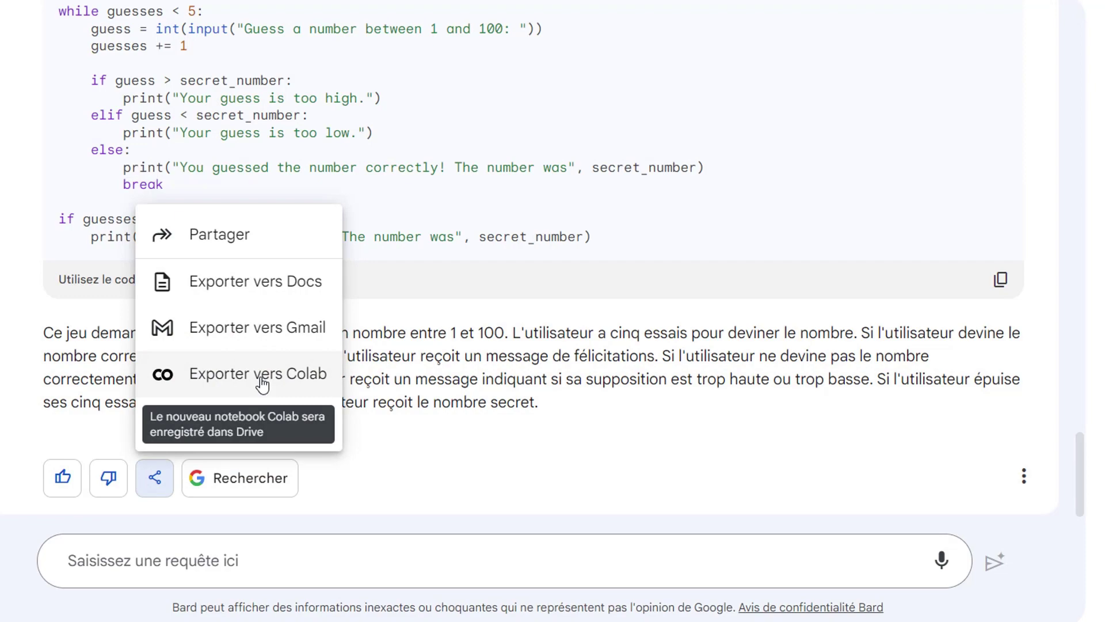
left_click(263, 384)
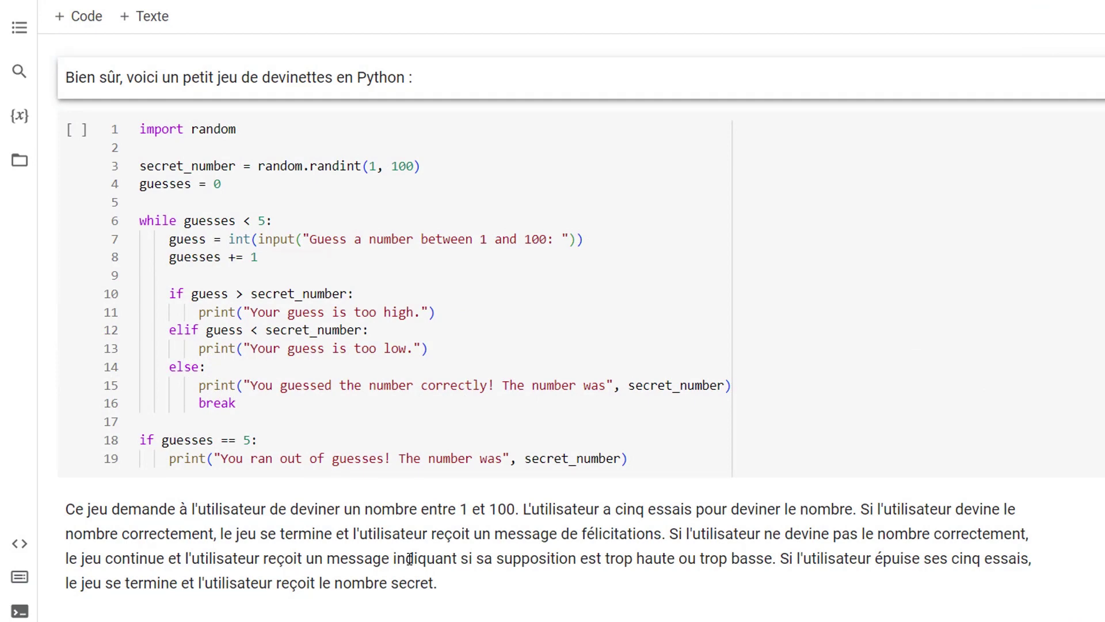
Run the game cell and guess 50, 80, 90, 85, then 83 until it reports correct
left_click(79, 140)
left_click(78, 140)
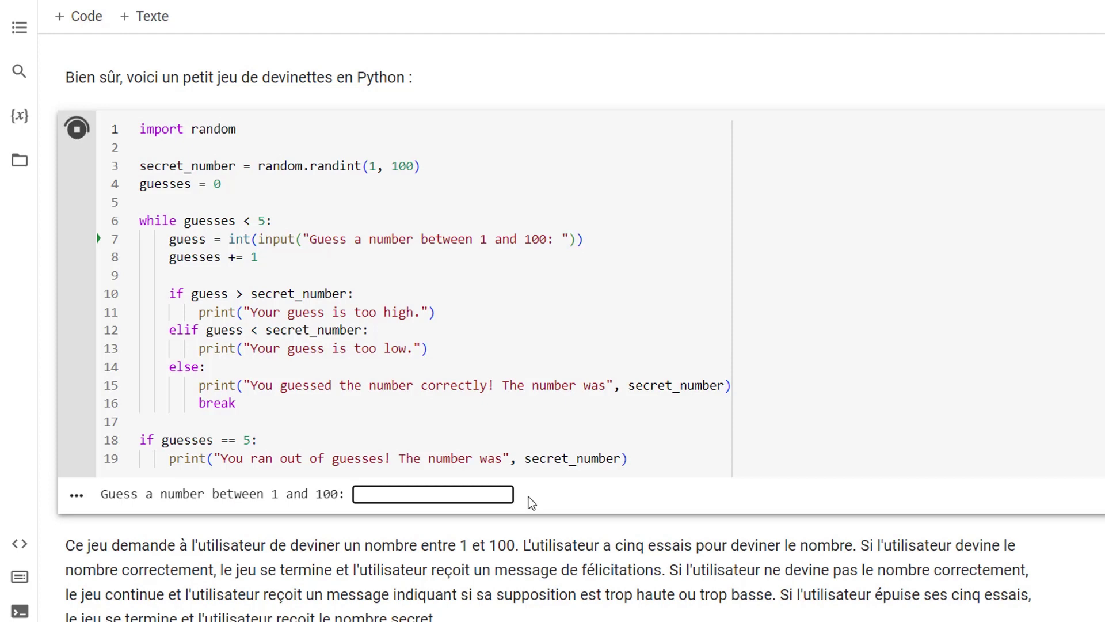
type("50")
key("Return")
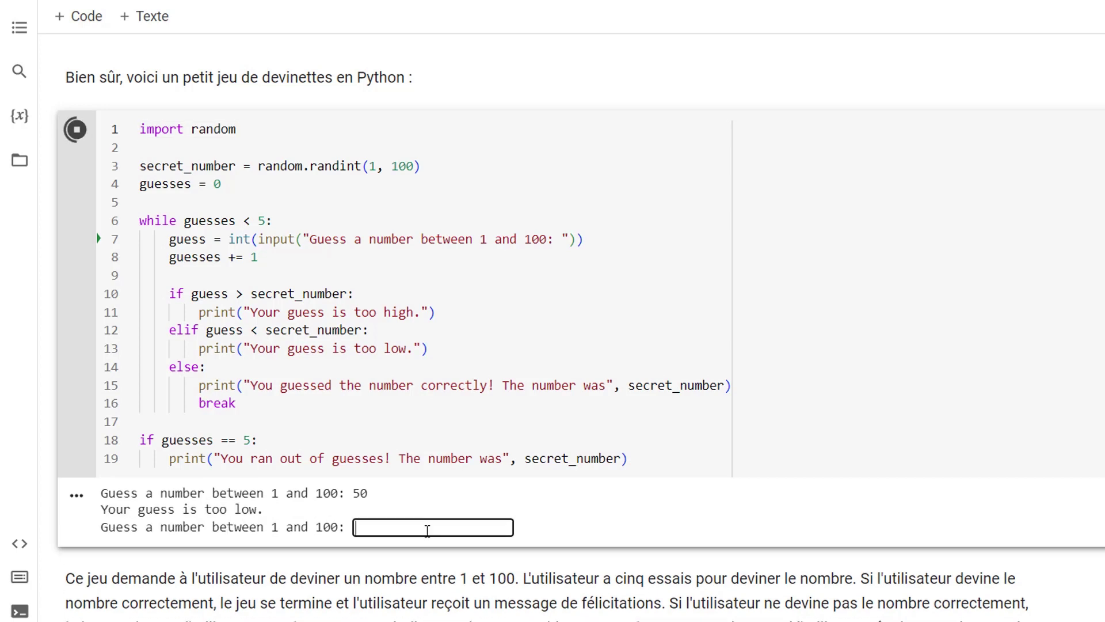
type("80")
key("Return")
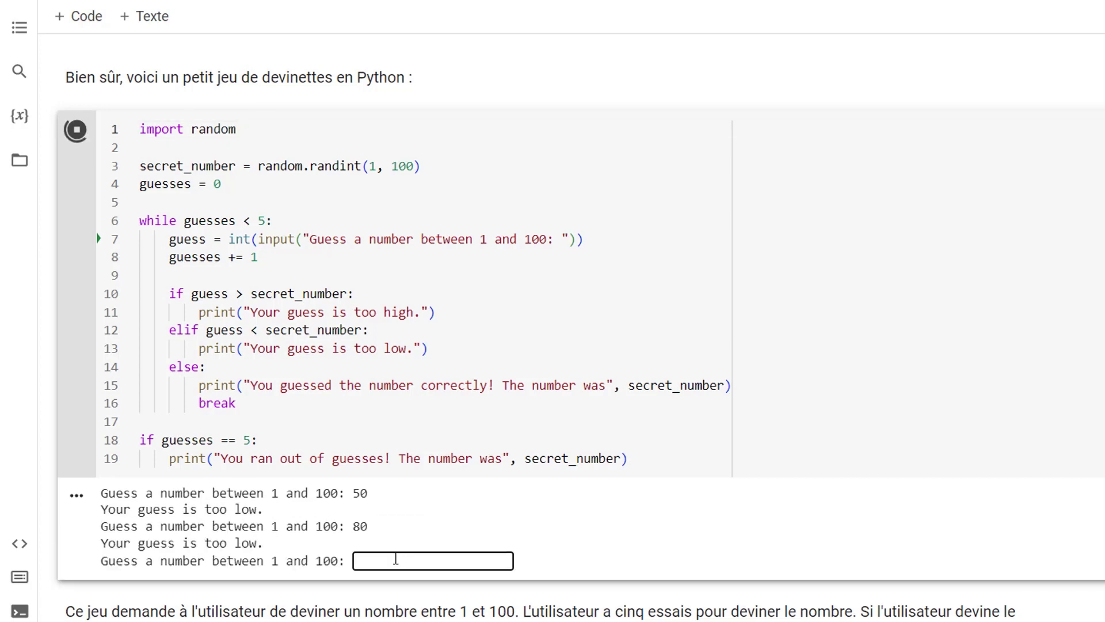
type("90")
key("Return")
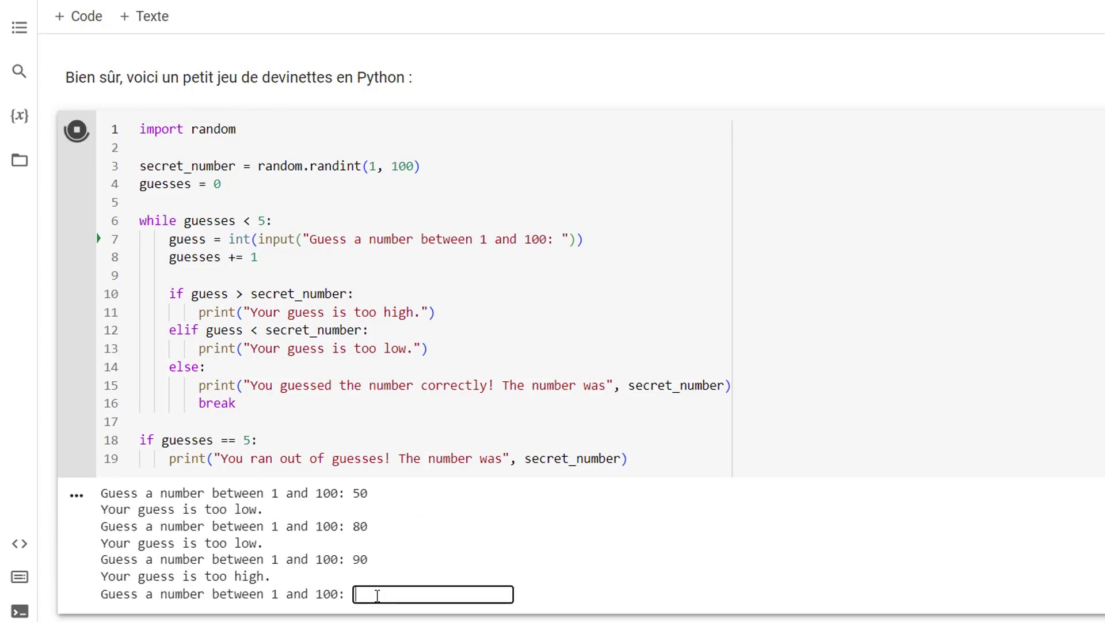
type("85")
key("Return")
type("8")
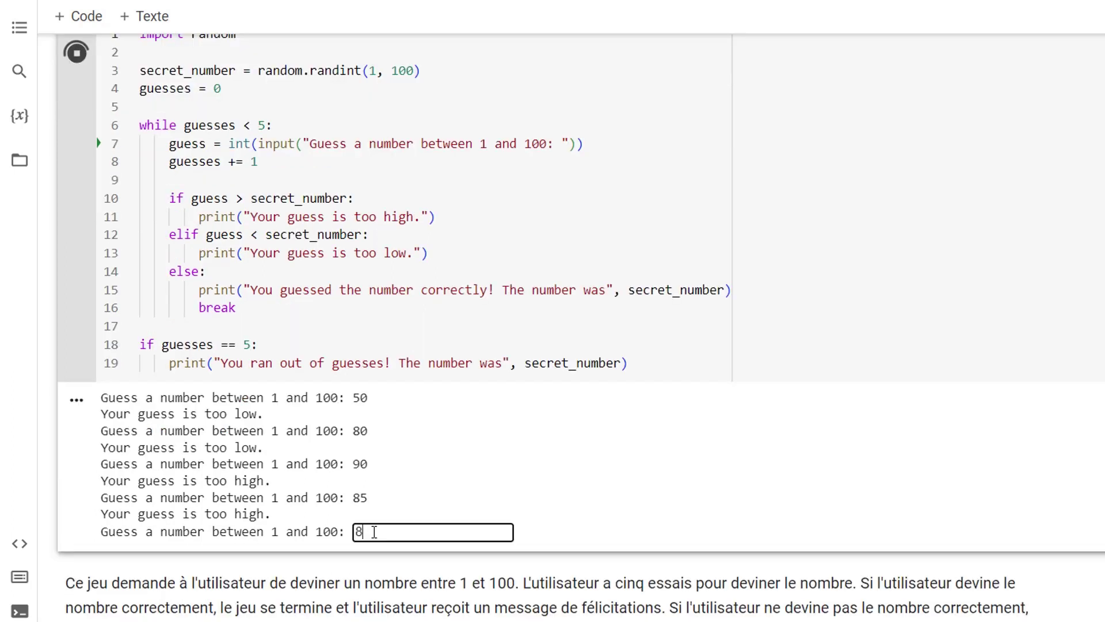
type("3")
key("Return")
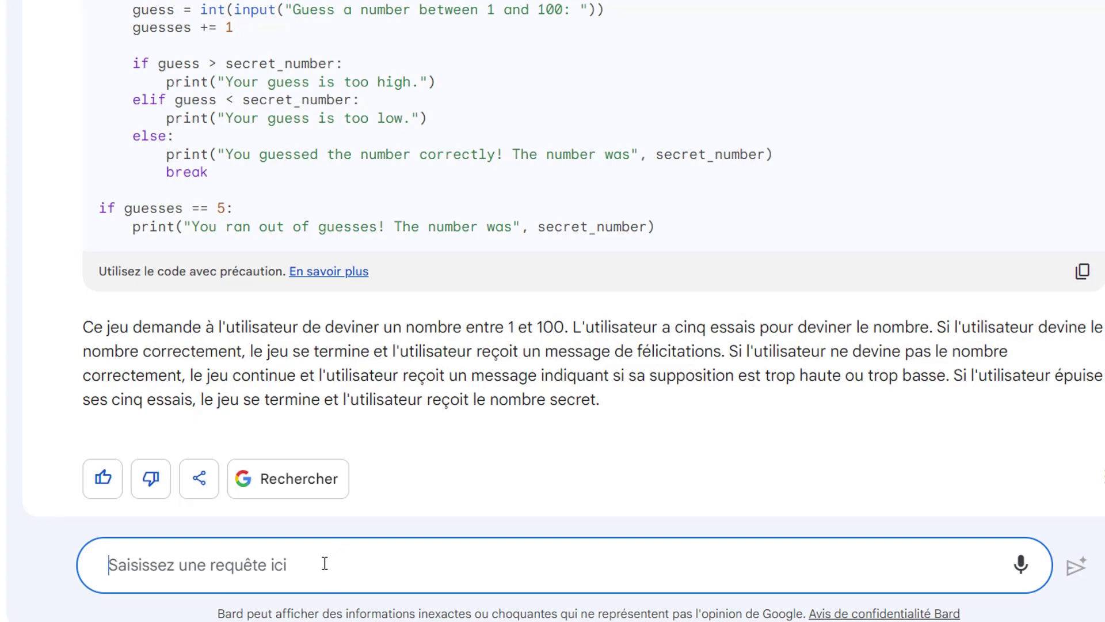
Ask when Marvel Comics 19 came out, pointing Bard to the mdcu-comics.fr release calendar
type("Peux-tu me dire quand est sortie Marvel Comics 19. Tu peux chercher dans ce site : ")
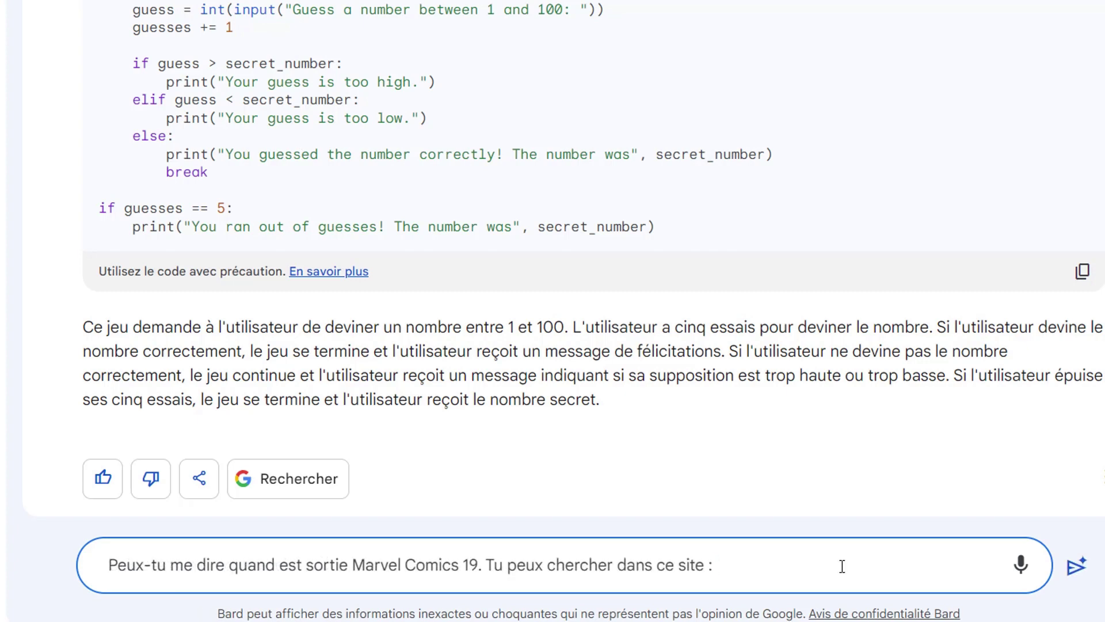
type("https://www.mdcu-comics.fr/comics/calendrier-vf/")
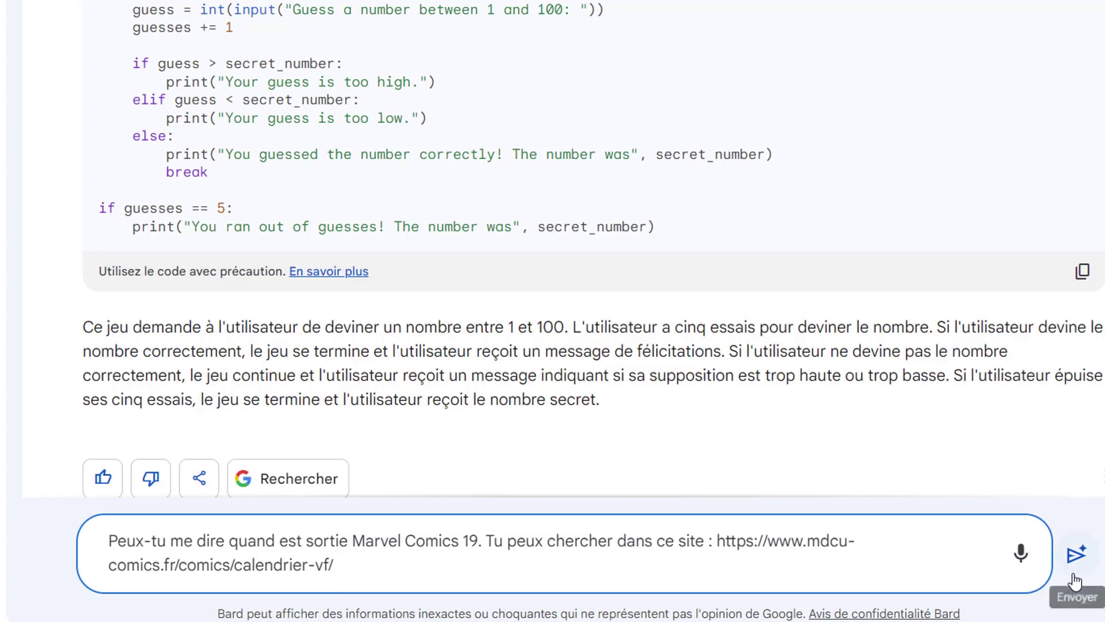
left_click(1081, 571)
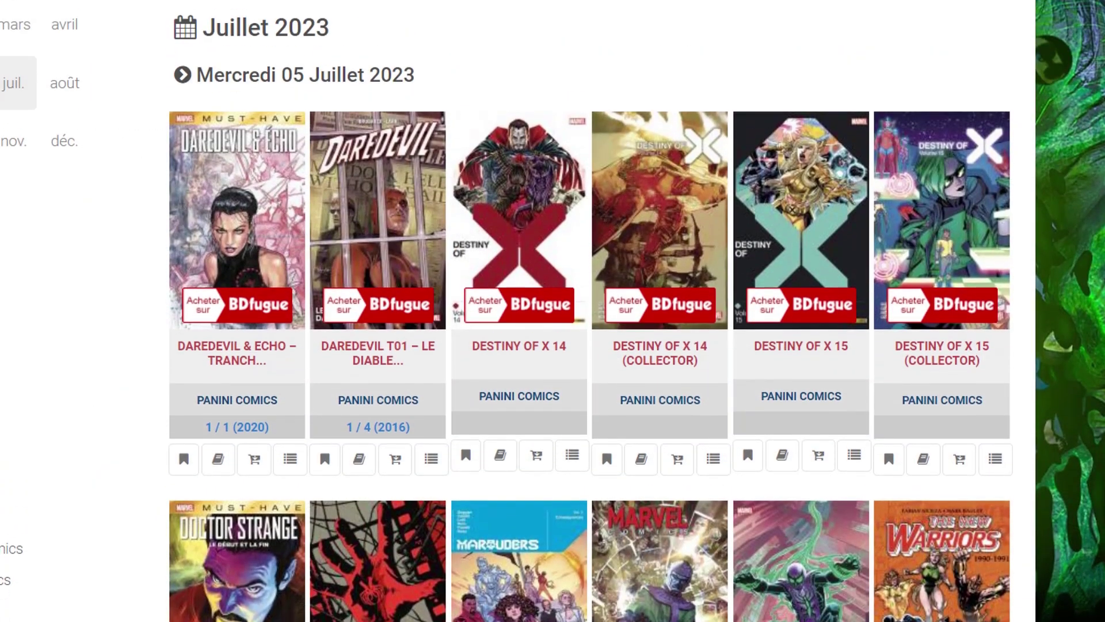
Scroll the MDCU Comics calendar to the Mercredi 05 Juillet 2023 releases
scroll(552, 311, "down", 1)
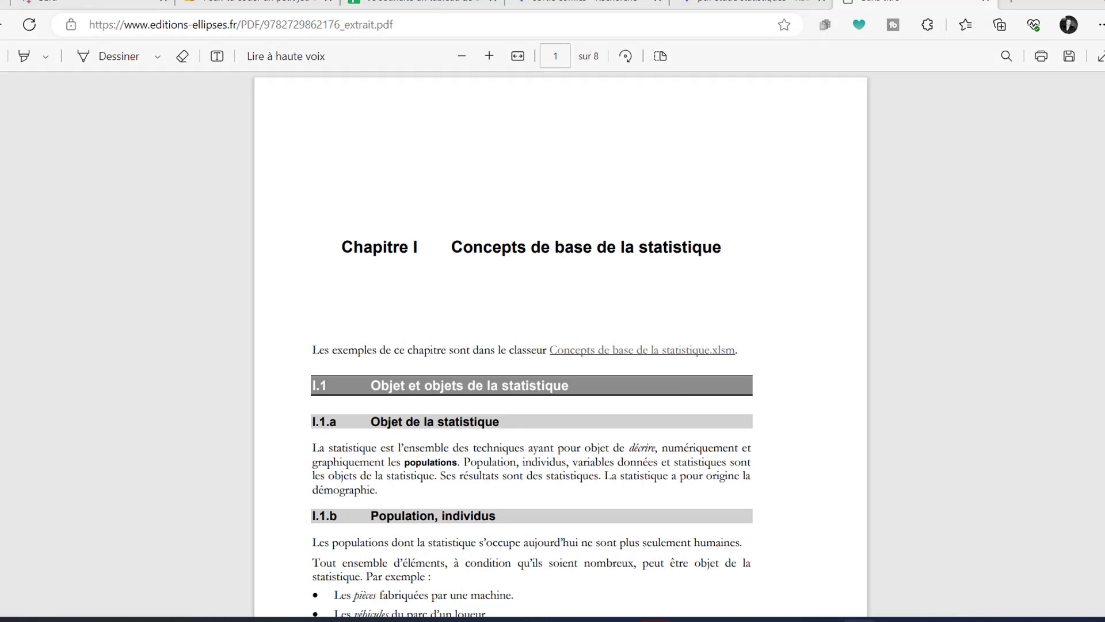
Skim through the statistics PDF and return to its first page
scroll(553, 345, "down", 5)
scroll(553, 345, "down", 5)
scroll(553, 346, "down", 5)
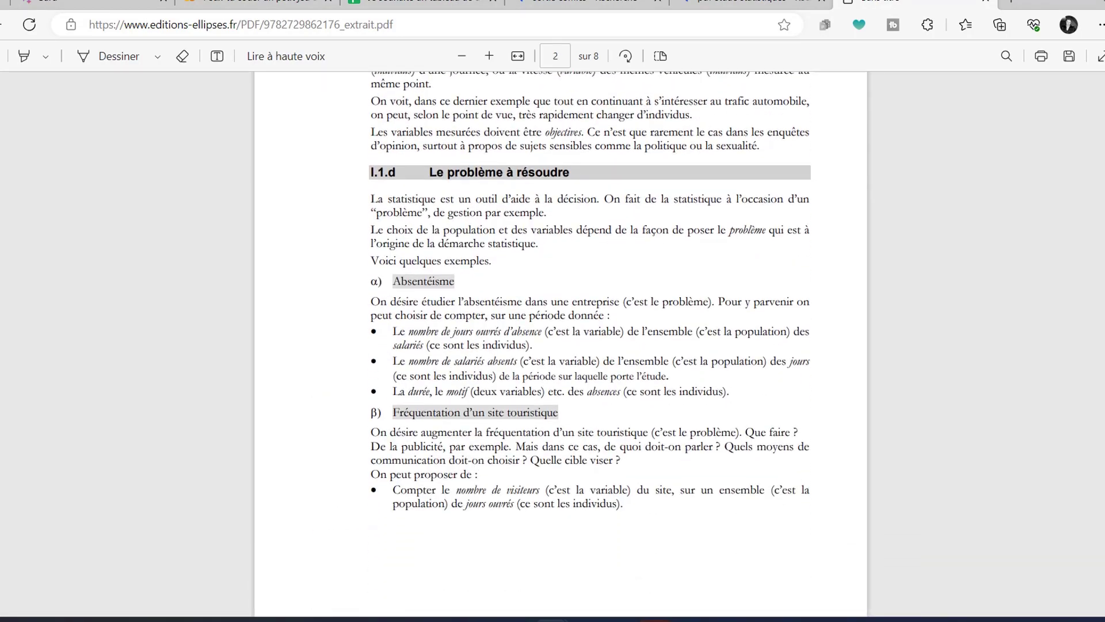
scroll(553, 345, "down", 5)
scroll(552, 346, "down", 5)
scroll(553, 346, "down", 5)
scroll(552, 345, "down", 4)
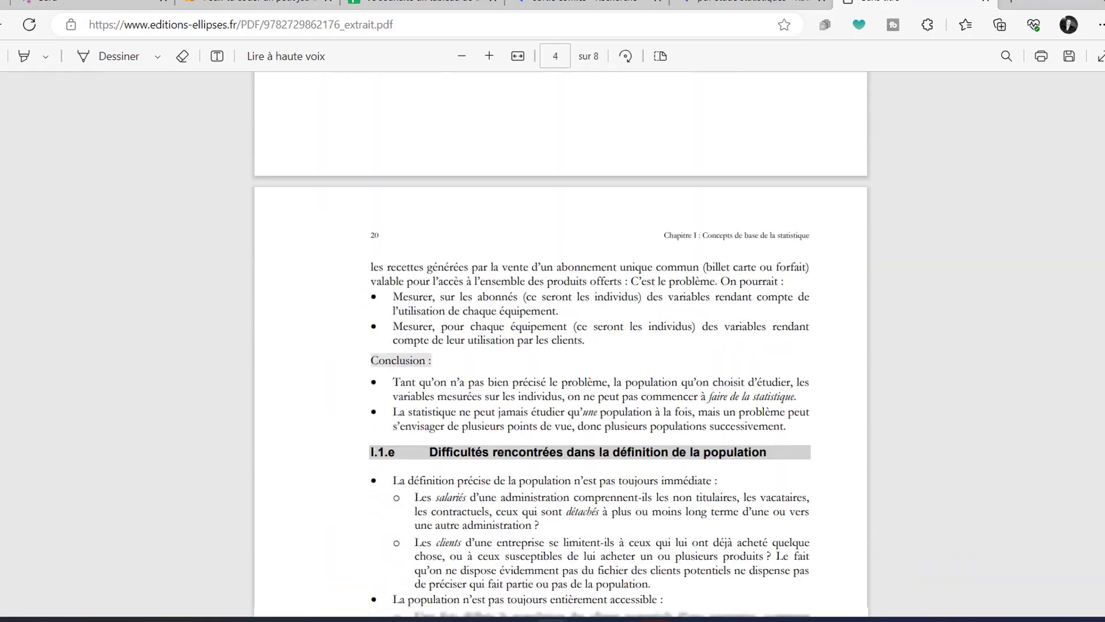
scroll(552, 345, "down", 3)
scroll(553, 345, "down", 2)
scroll(553, 345, "down", 3)
scroll(553, 346, "down", 2)
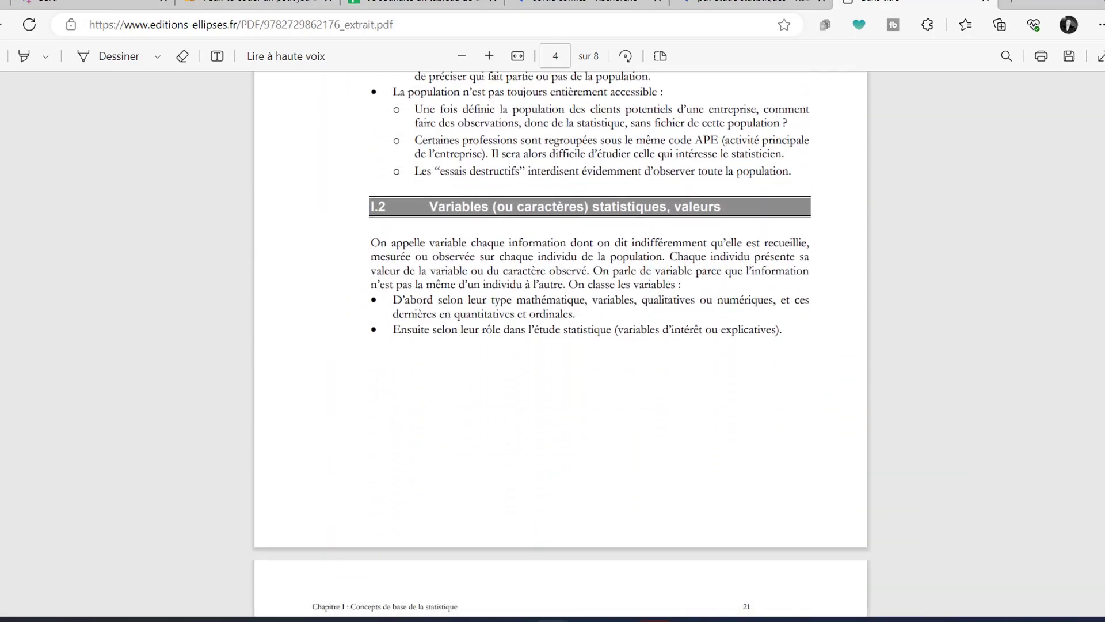
scroll(553, 346, "down", 8)
scroll(553, 346, "down", 1)
scroll(552, 345, "down", 4)
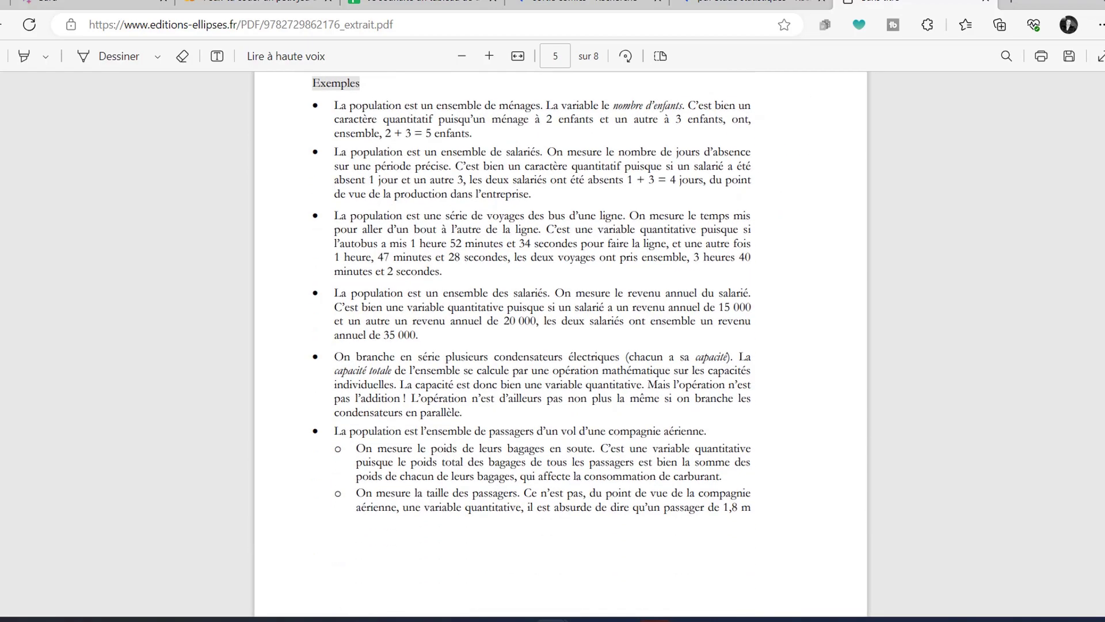
scroll(553, 345, "up", 3)
key("Home")
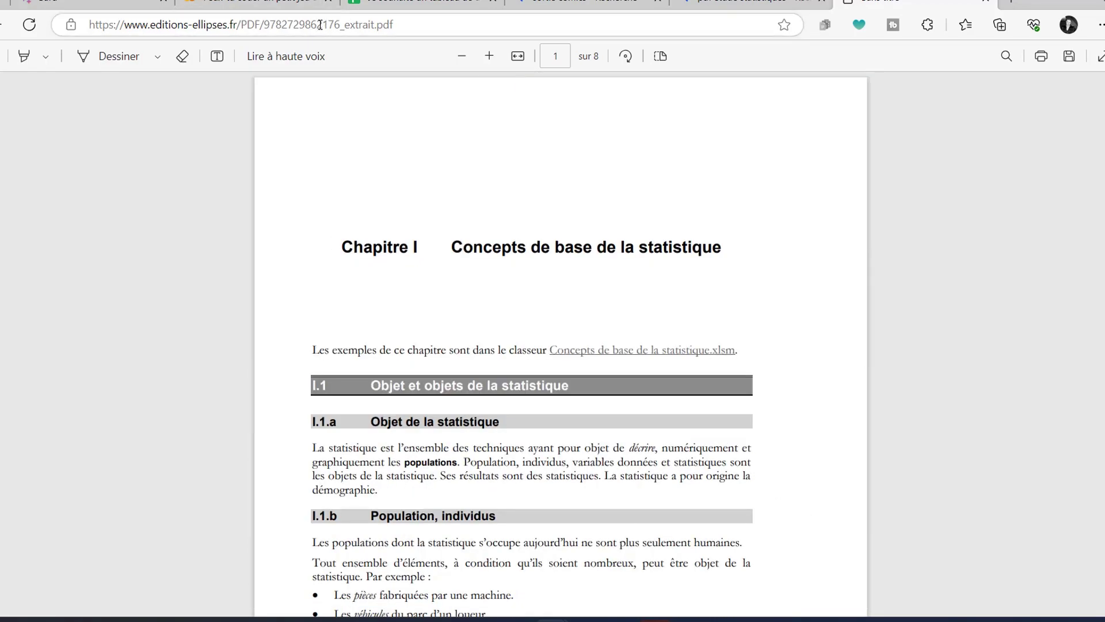
Copy the PDF's web address and paste it into the Bard summary prompt
left_click(320, 25)
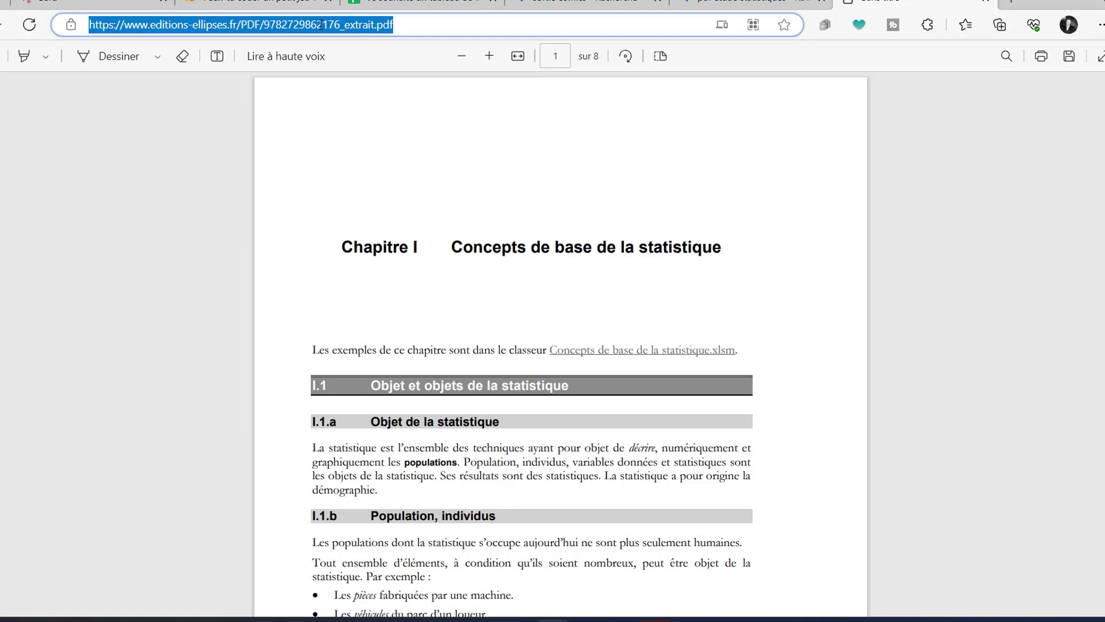
key("ctrl+c")
key("ctrl+1")
key("ctrl+v")
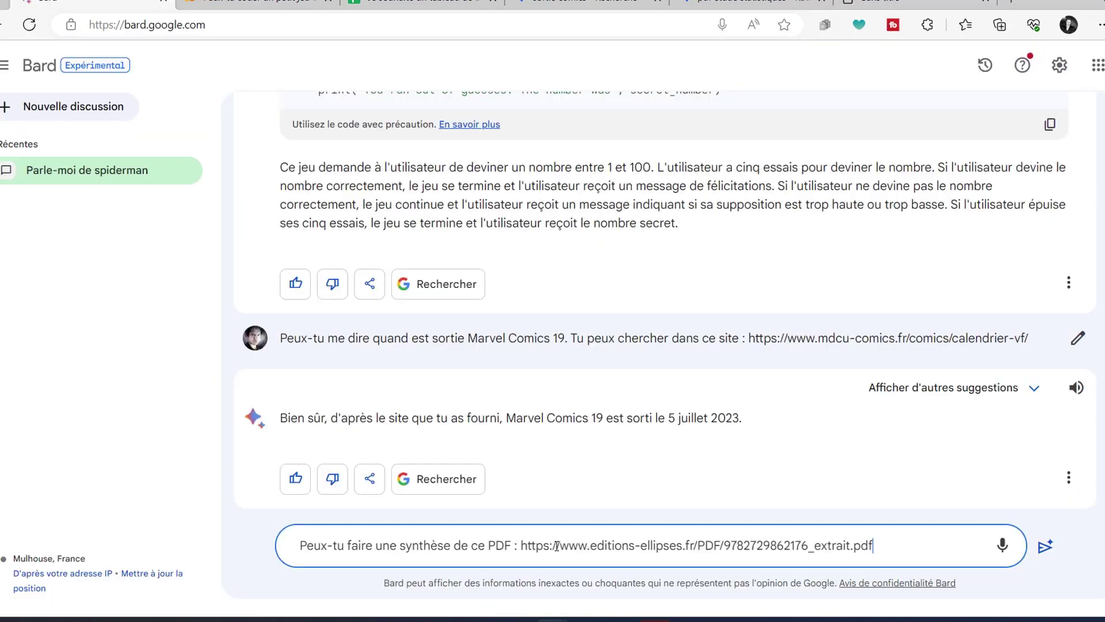
Submit the statistics PDF summary request and get a French overview from population and échantillon to inférence statistique
left_click(1046, 548)
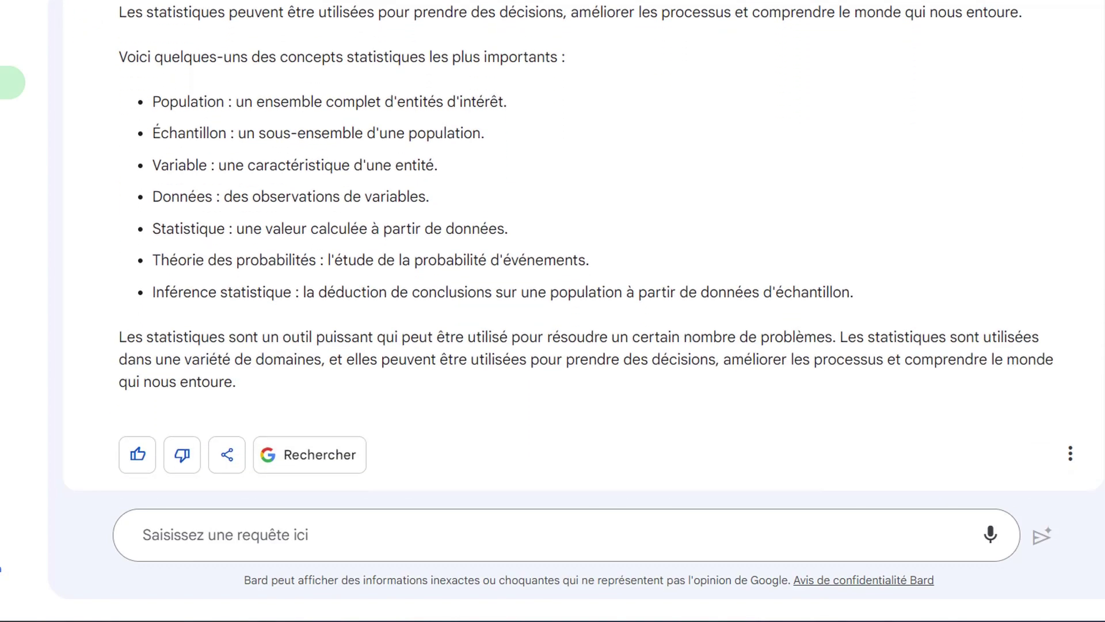
left_click(191, 541)
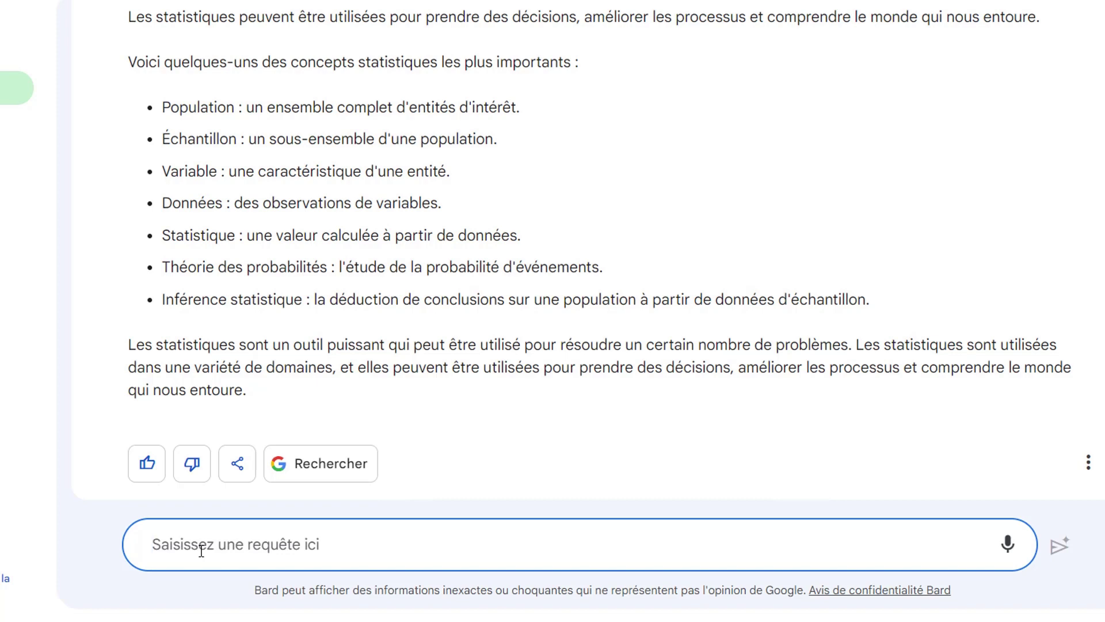
Ask 'what can we see in Tokyo ? (inclure pictures)' and review pictured sights like Shibuya Crossing and Odaiba
type("what can we see in Tokyo")
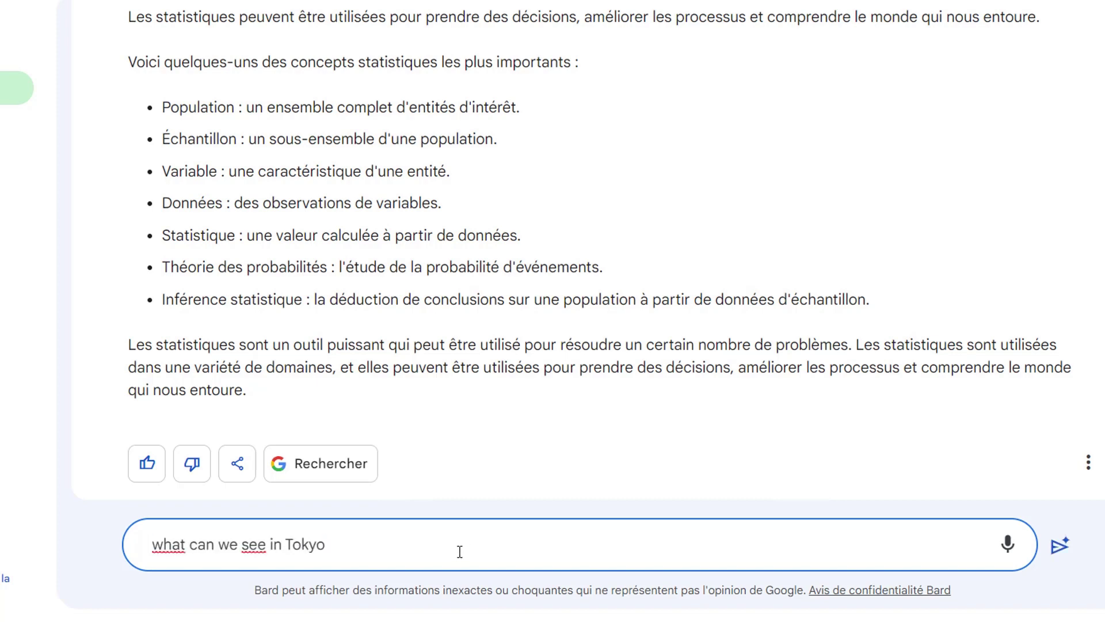
type(" ? ")
type("(in")
type("clure pictures")
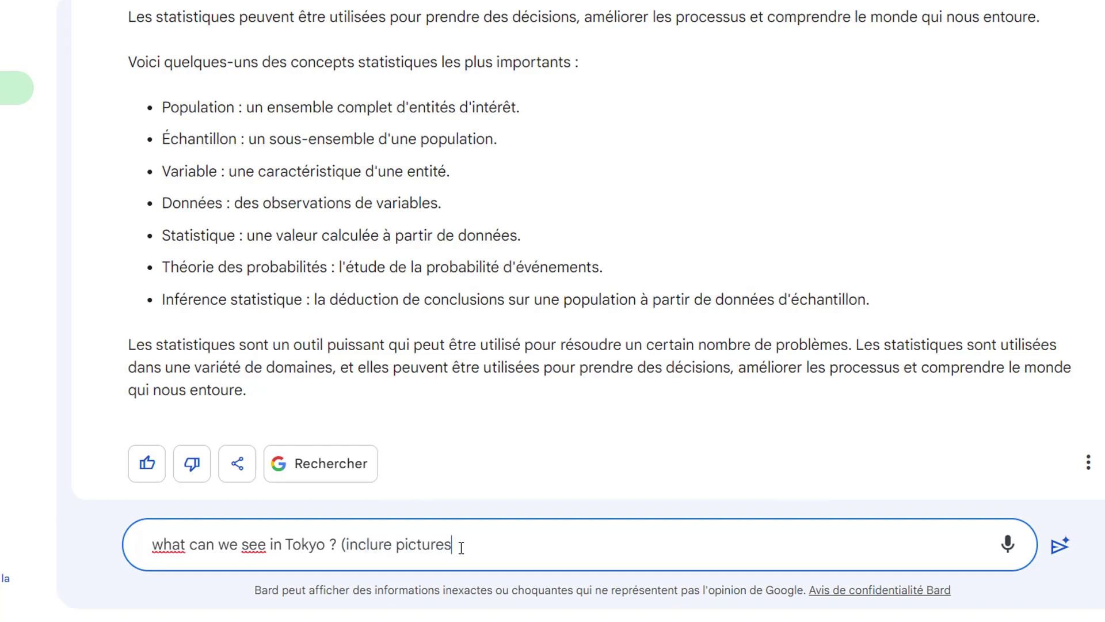
type(")")
left_click(1059, 552)
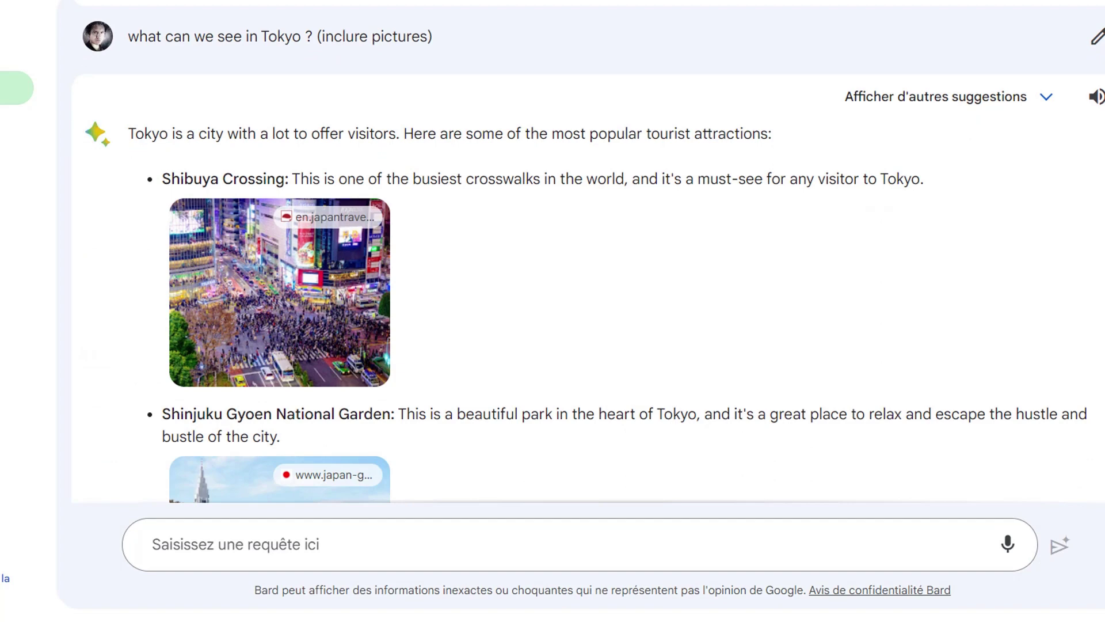
scroll(589, 252, "down", 2)
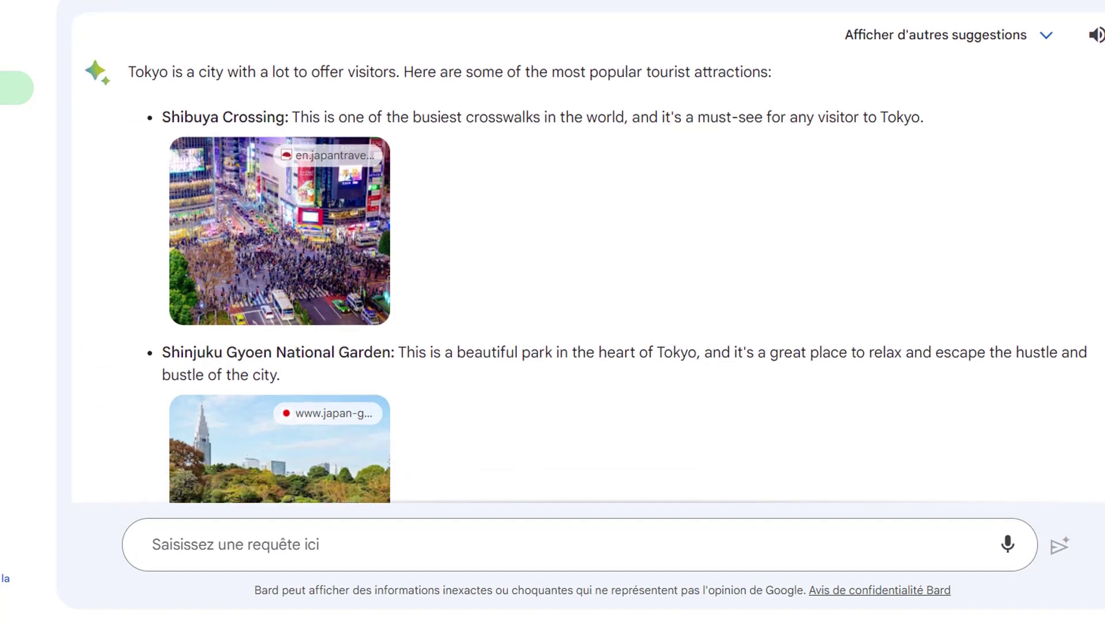
scroll(589, 252, "down", 2)
scroll(589, 252, "down", 2)
scroll(588, 252, "down", 2)
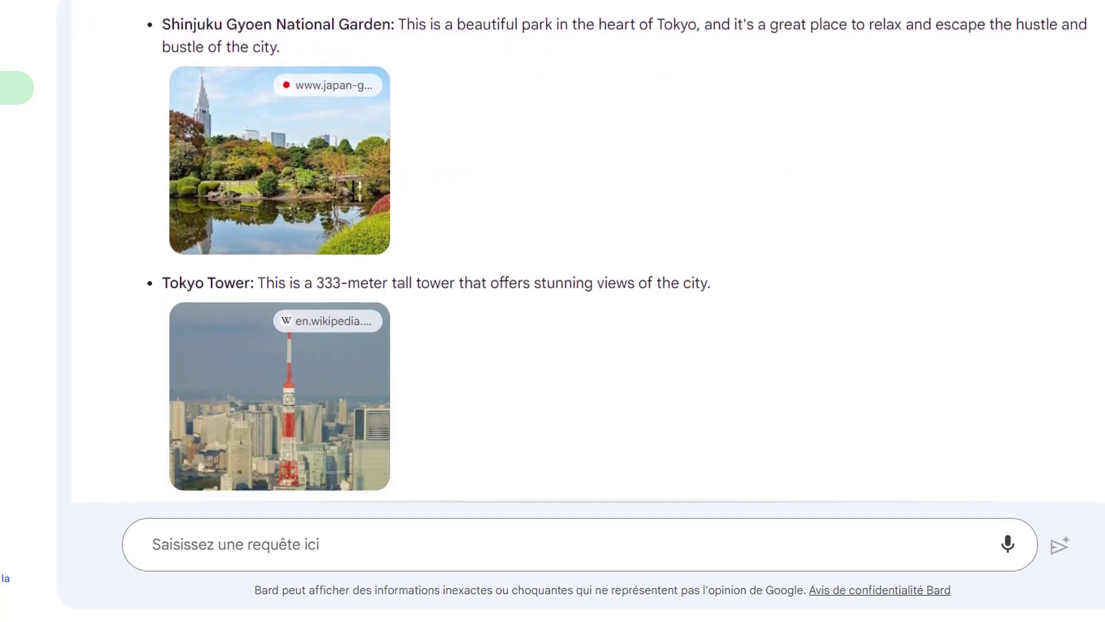
scroll(589, 253, "down", 2)
scroll(589, 252, "down", 2)
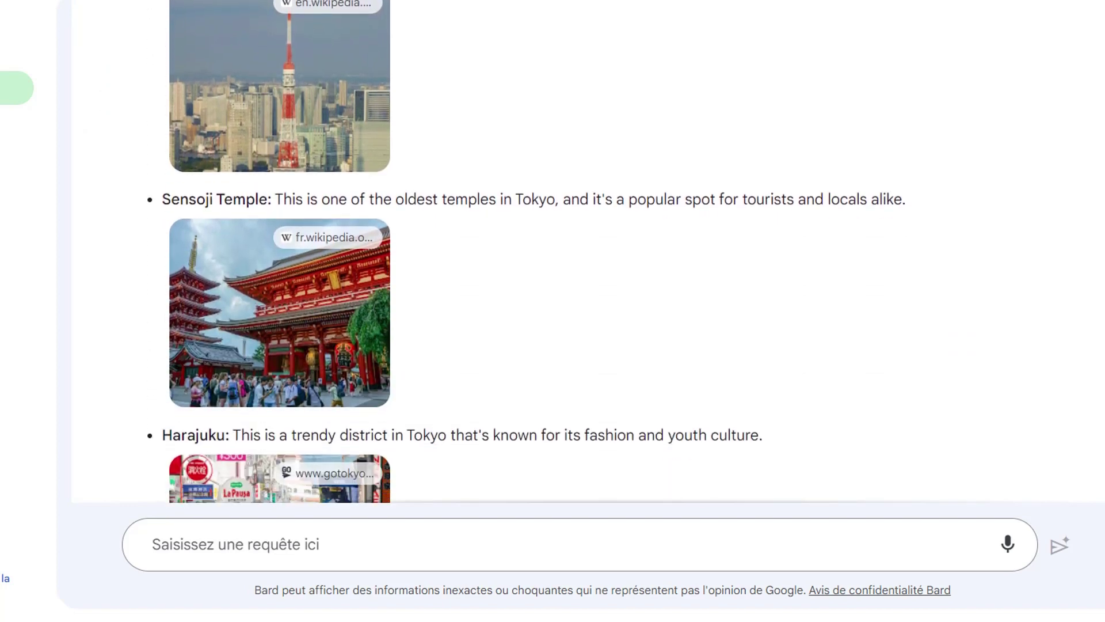
scroll(589, 253, "down", 3)
scroll(589, 253, "down", 1)
scroll(588, 252, "down", 1)
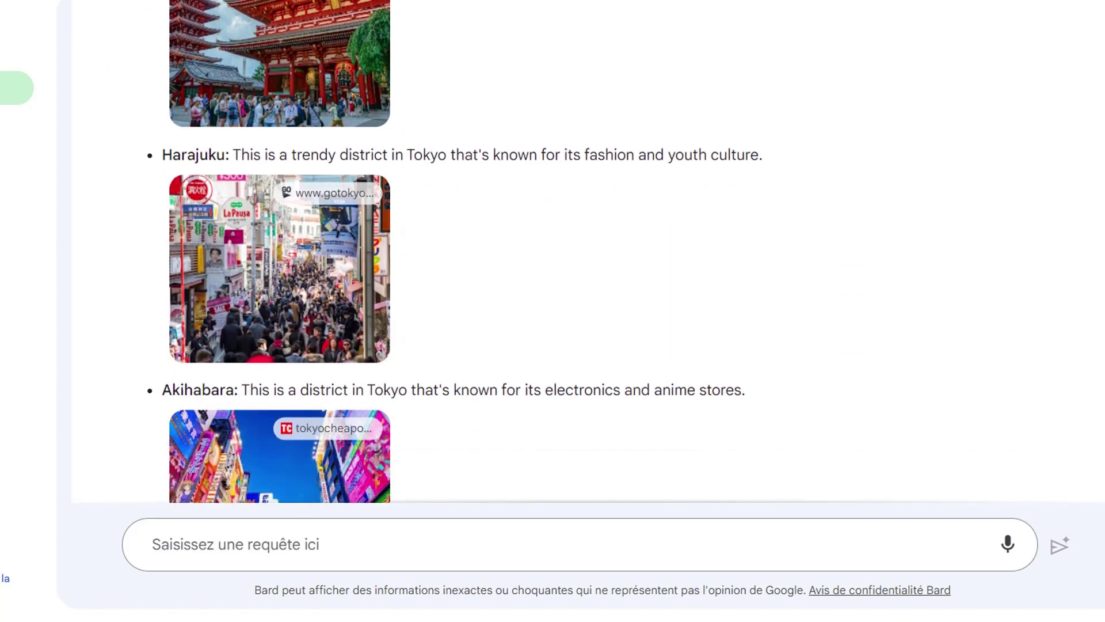
scroll(588, 252, "down", 3)
scroll(588, 252, "down", 3)
scroll(588, 252, "down", 2)
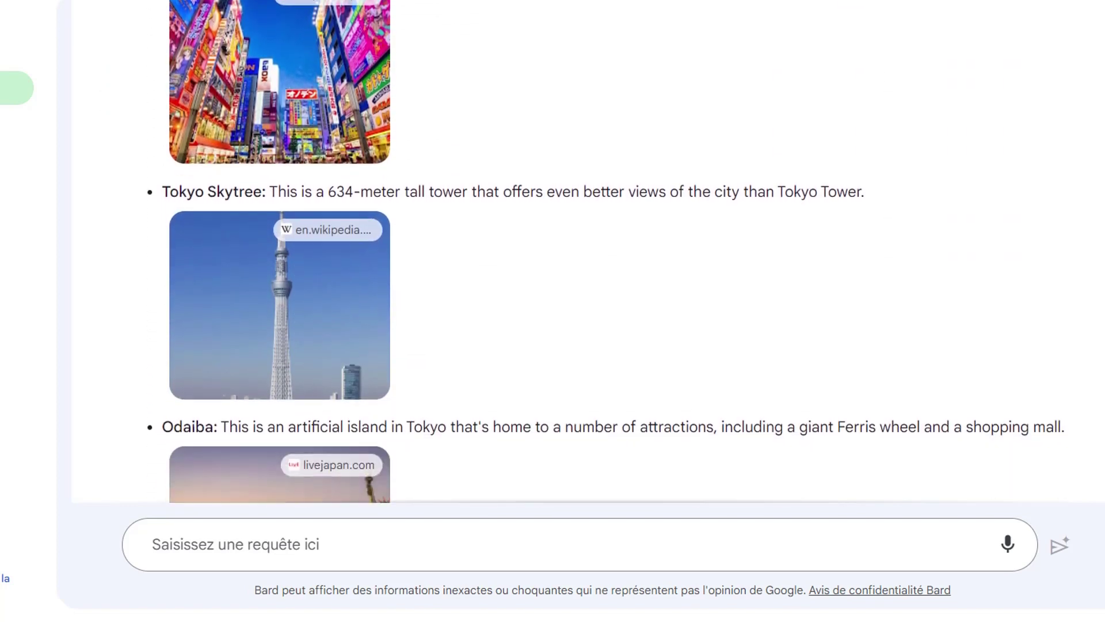
scroll(589, 252, "down", 3)
scroll(589, 252, "down", 2)
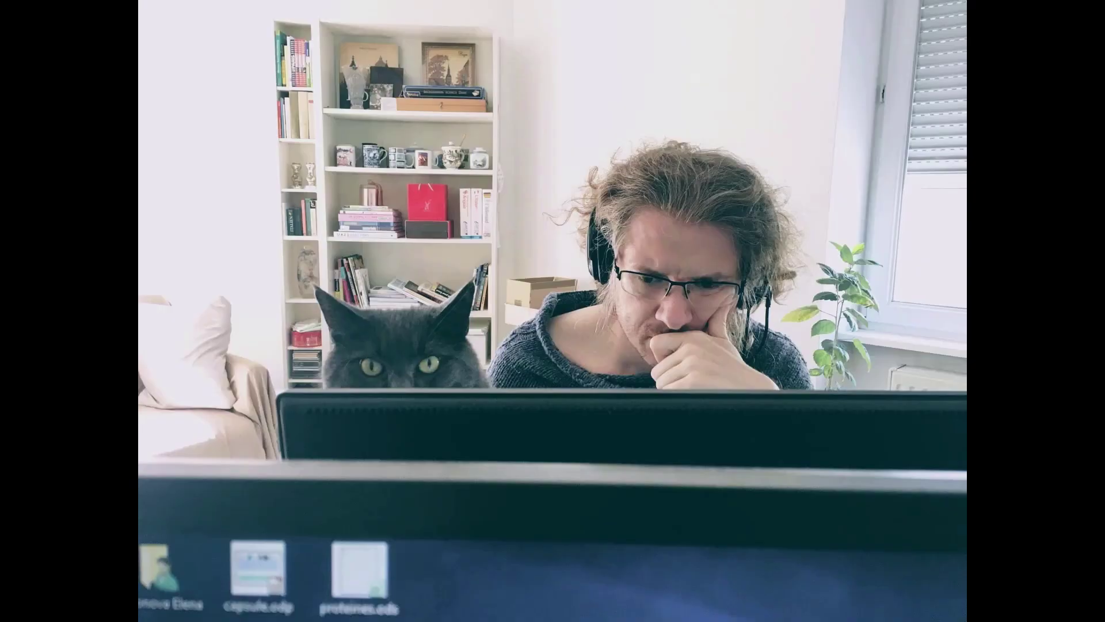